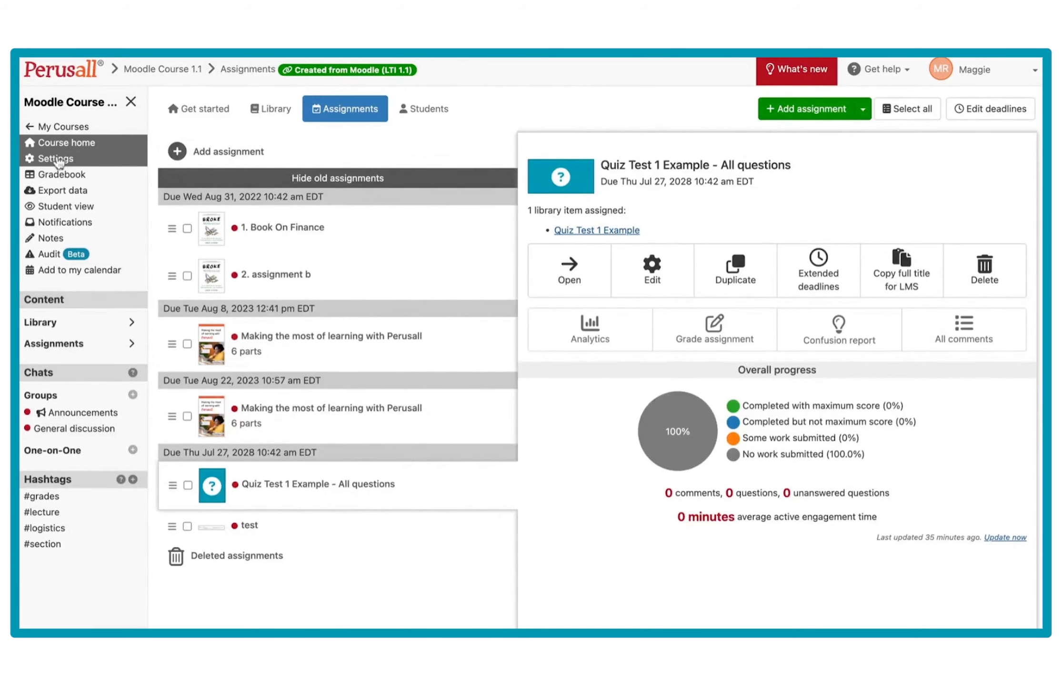
Set the course's LMS grade sync to automatically sync individual assignment scores back to the LMS.
click(56, 160)
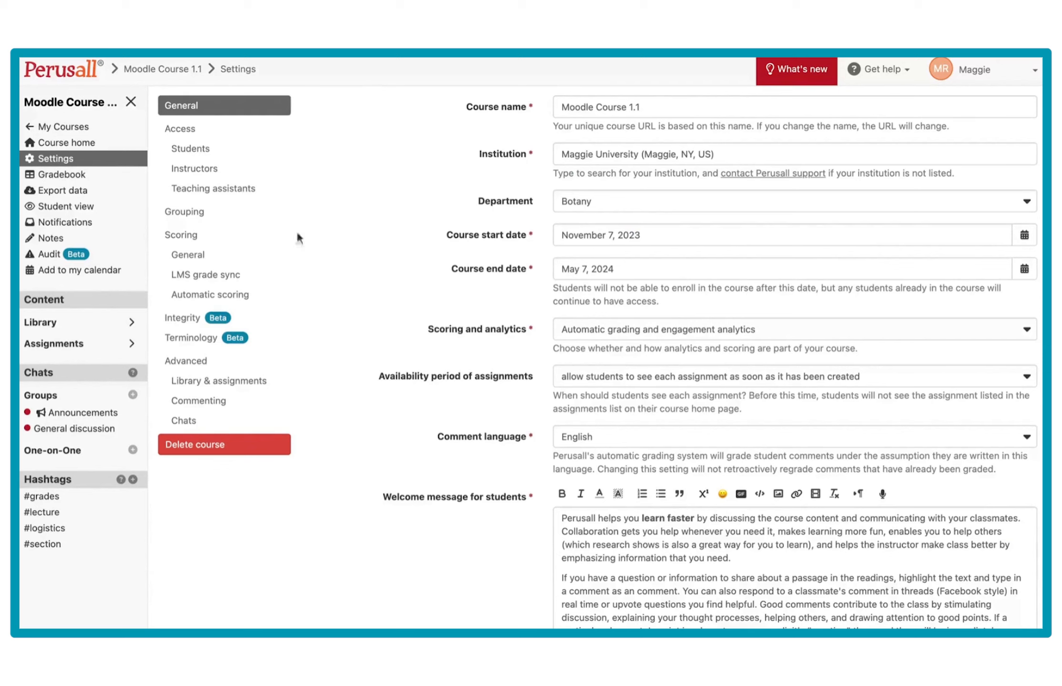
click(195, 279)
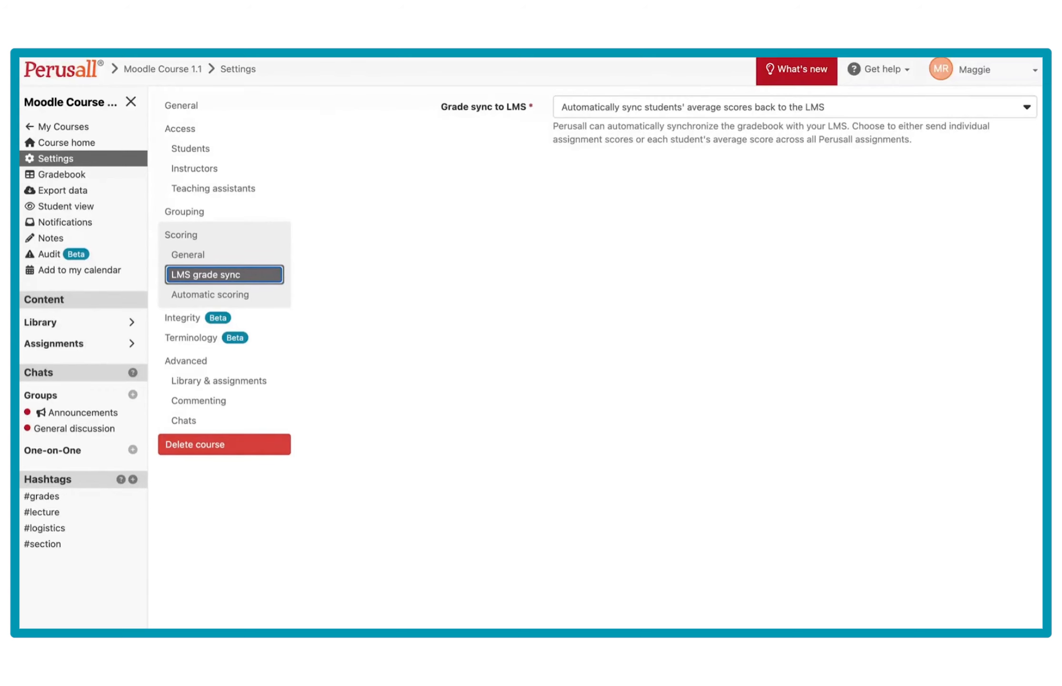
click(981, 103)
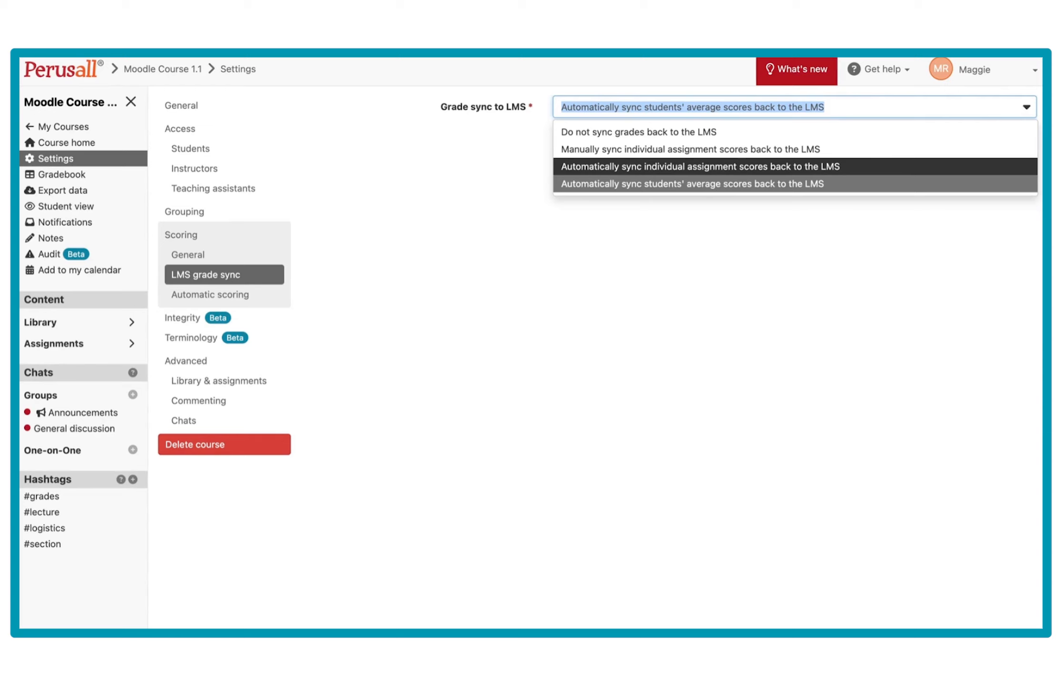
key(Return)
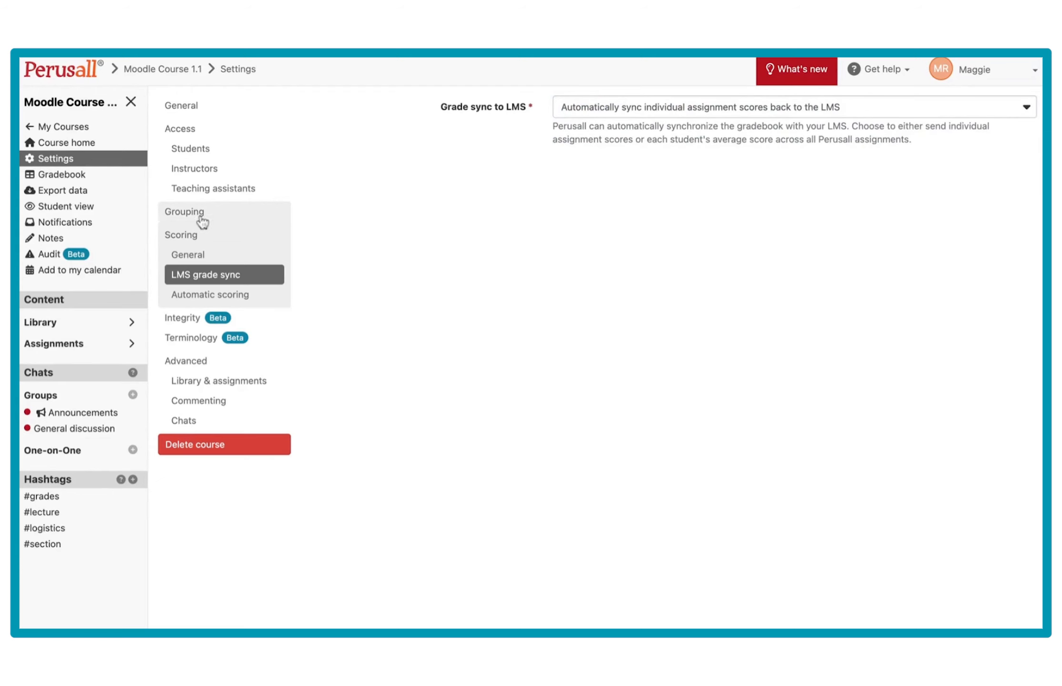
Return to the course's assignments and copy the full title of "1. Book On Finance" for the LMS.
click(80, 143)
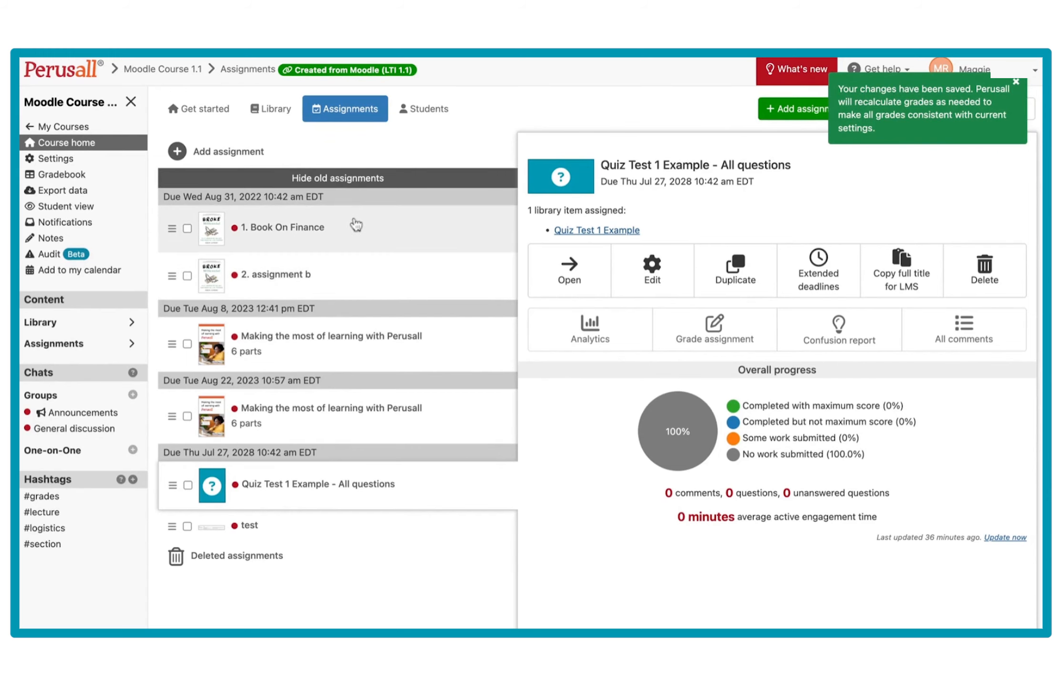
click(316, 230)
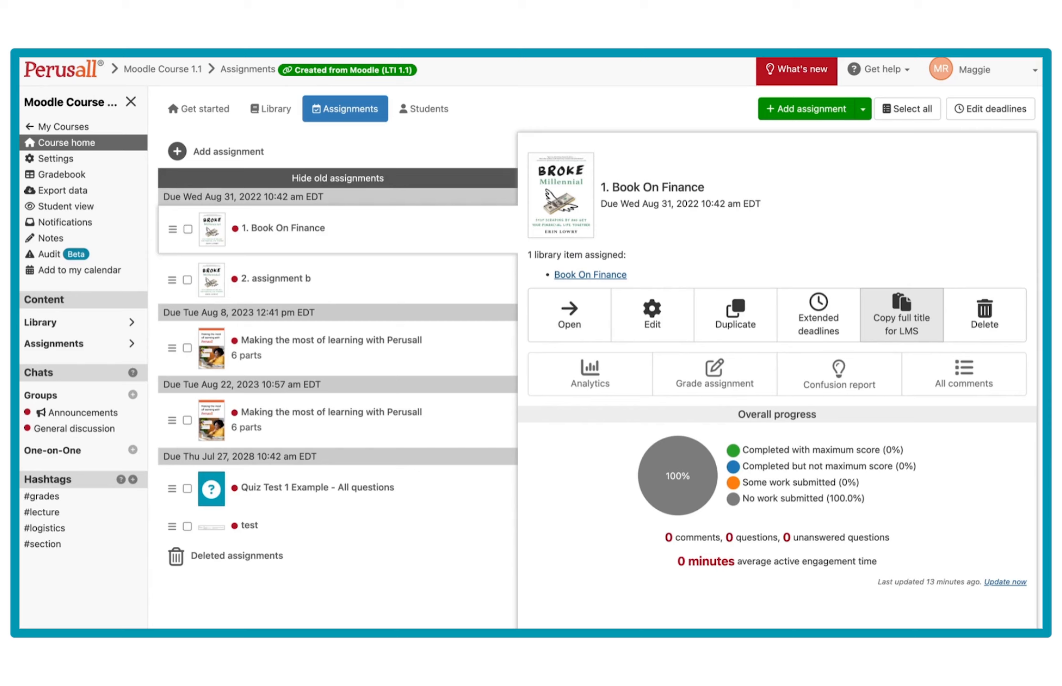
click(902, 314)
drag(709, 187, 597, 187)
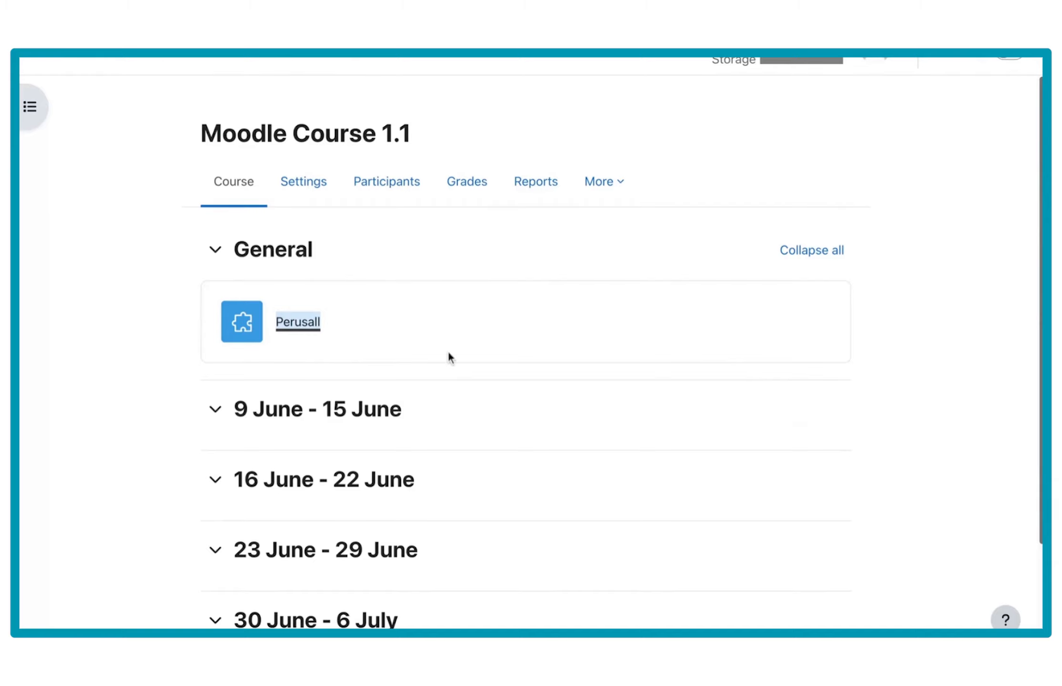
Switch to the Moodle course, turn on edit mode and start adding an External tool activity to the General section.
click(1010, 58)
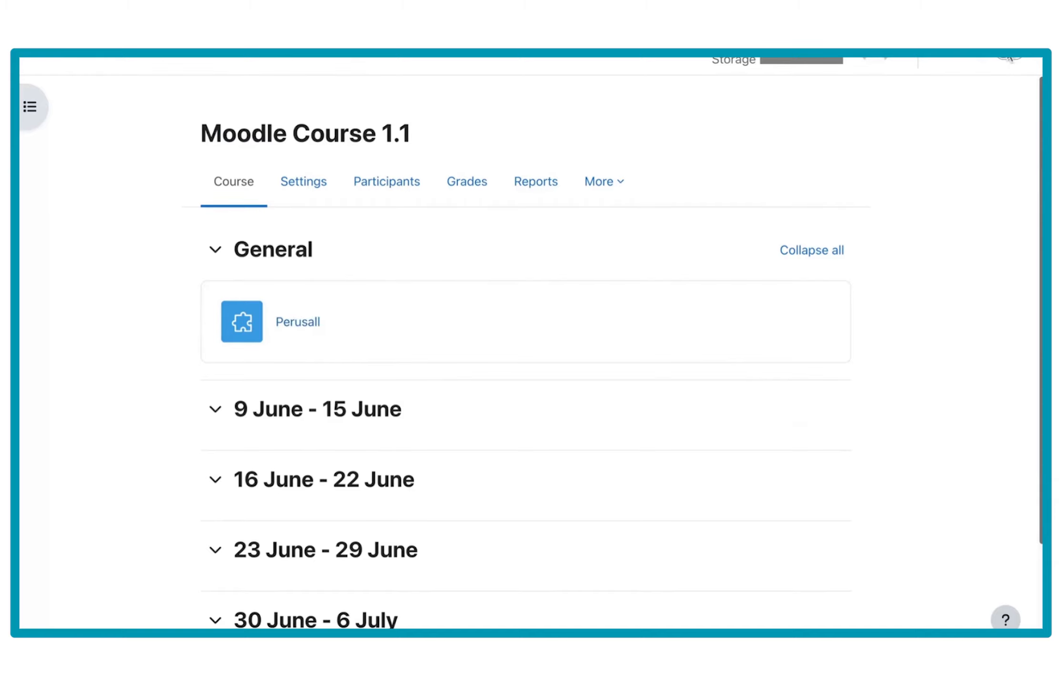
scroll(396, 398, down, 2)
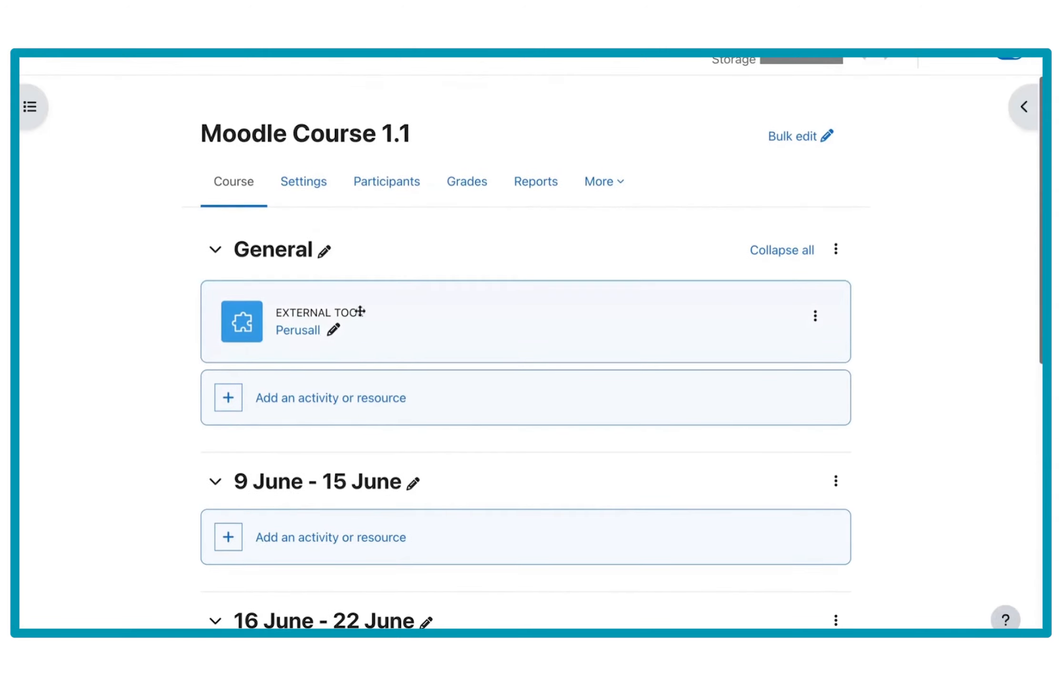
click(327, 254)
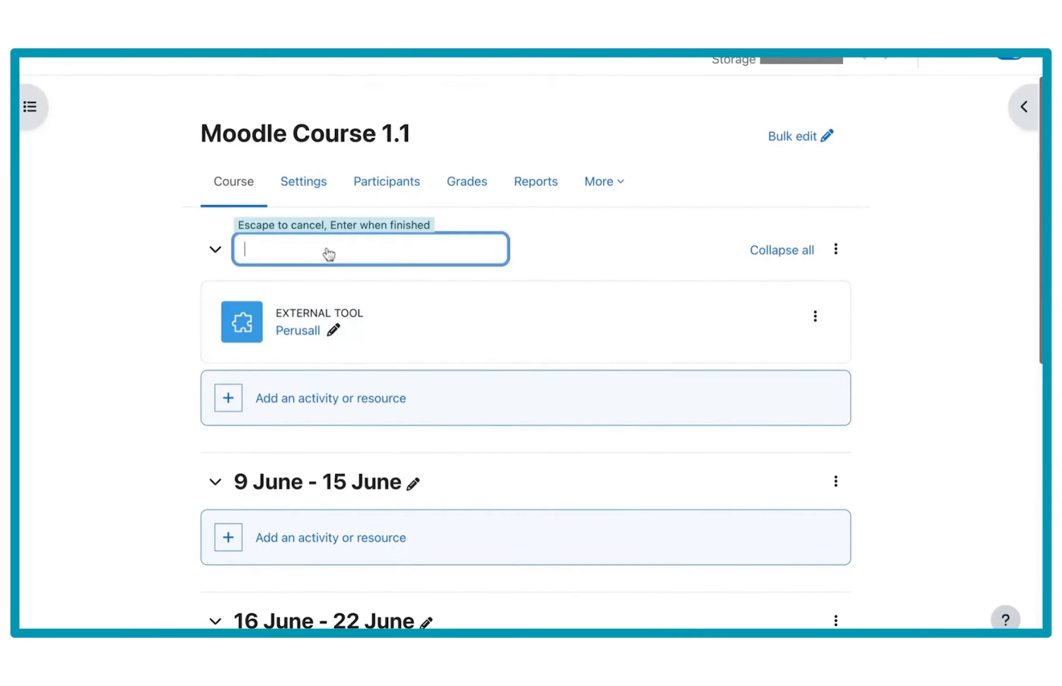
key(Escape)
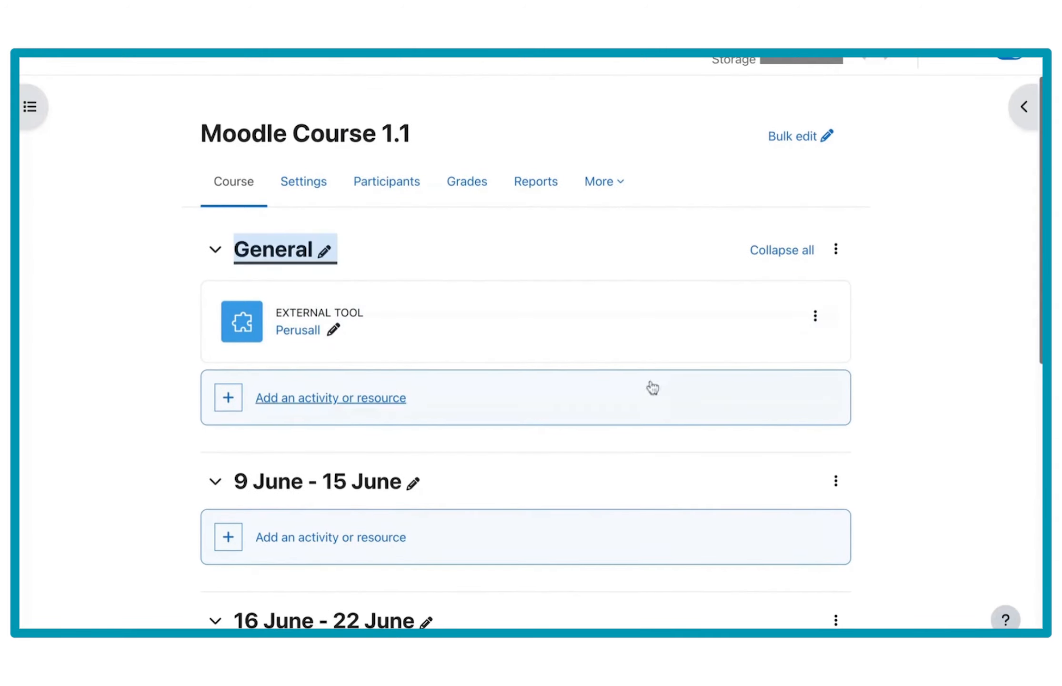
click(345, 409)
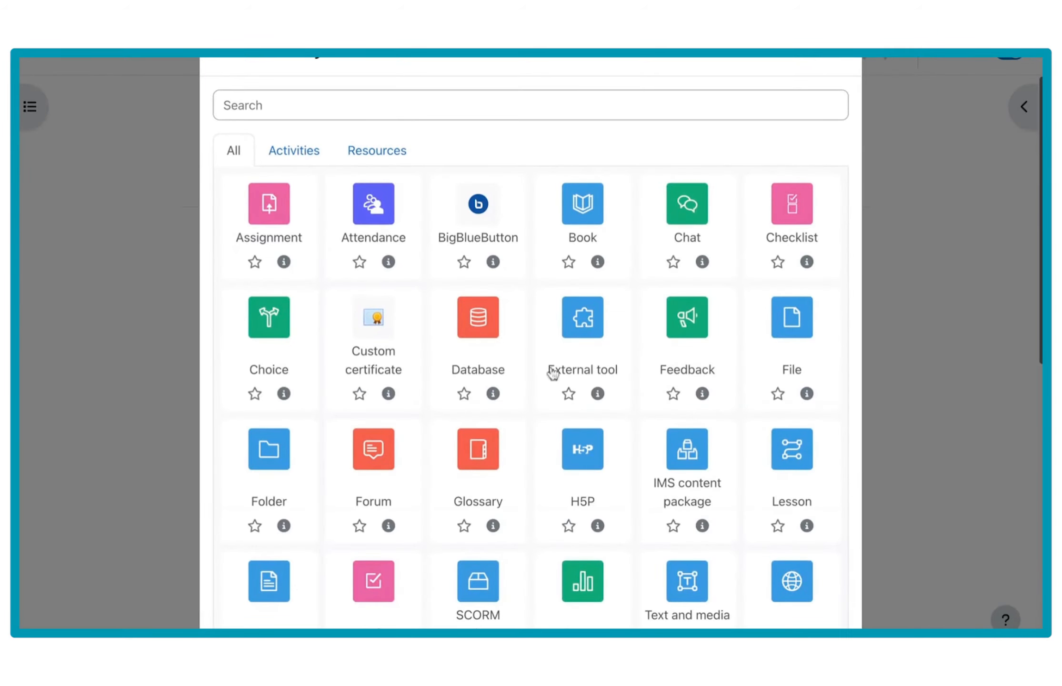
click(589, 348)
Paste "1. Book On Finance" as the activity name and set the preconfigured tool to Perusall.
click(487, 339)
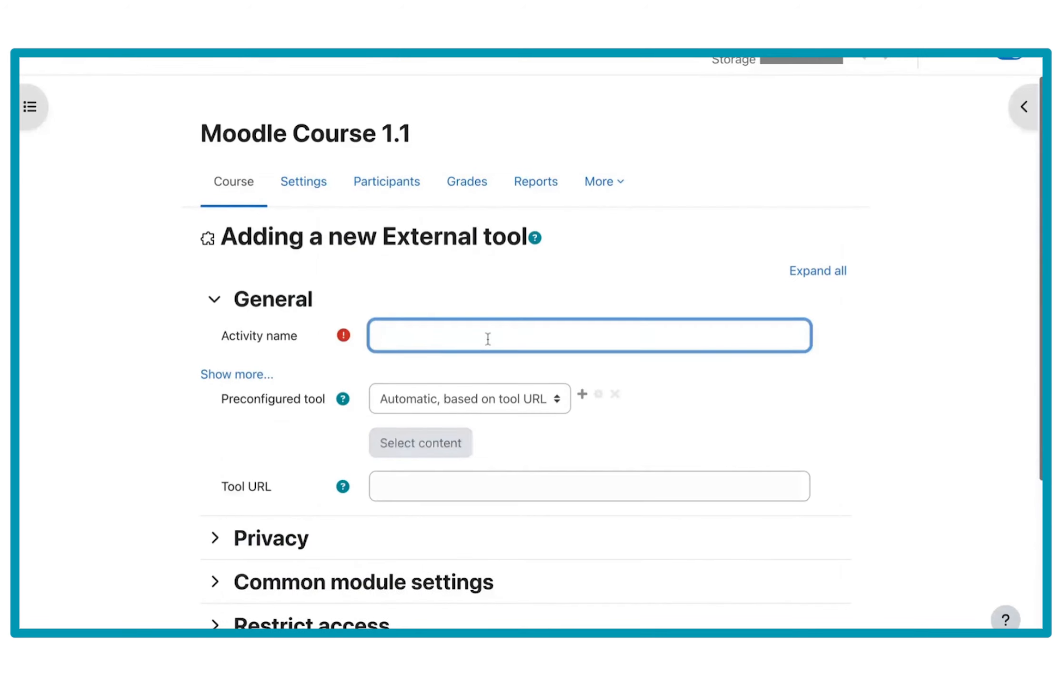
key(ctrl+v)
drag(244, 402, 300, 403)
click(493, 403)
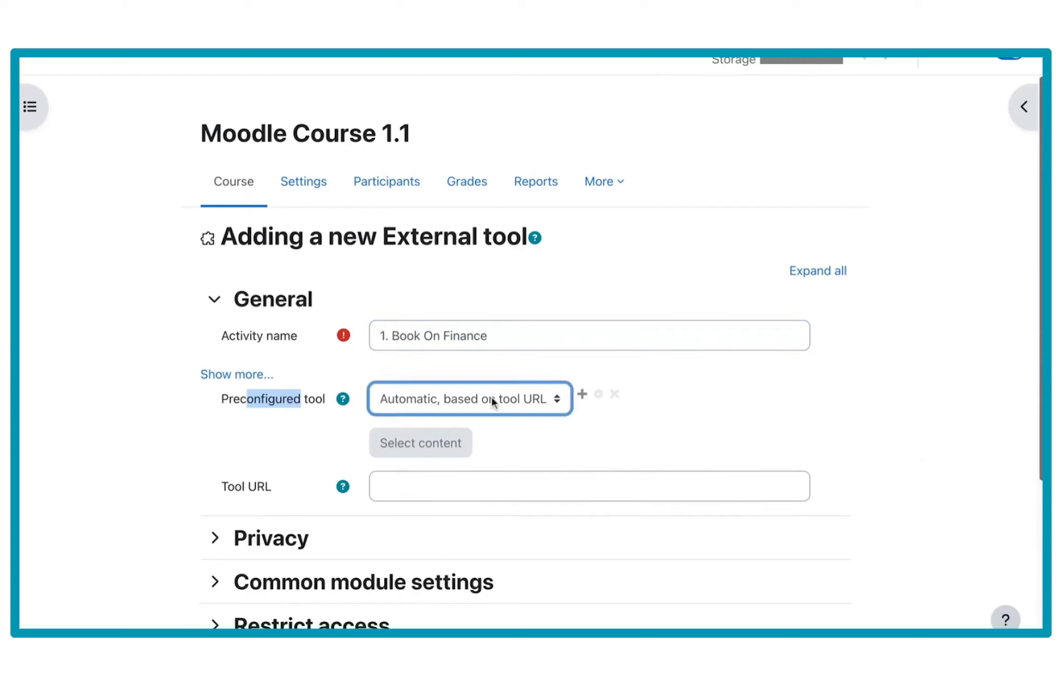
click(694, 452)
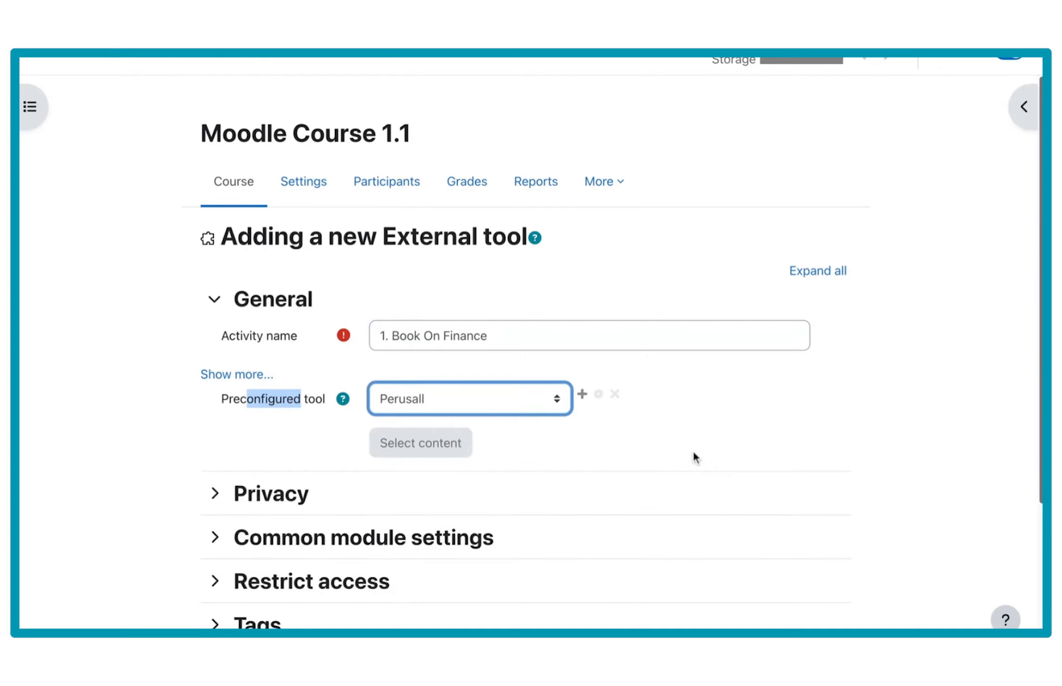
Set the activity's maximum grade to 3 points, then save and display it.
scroll(326, 439, down, 5)
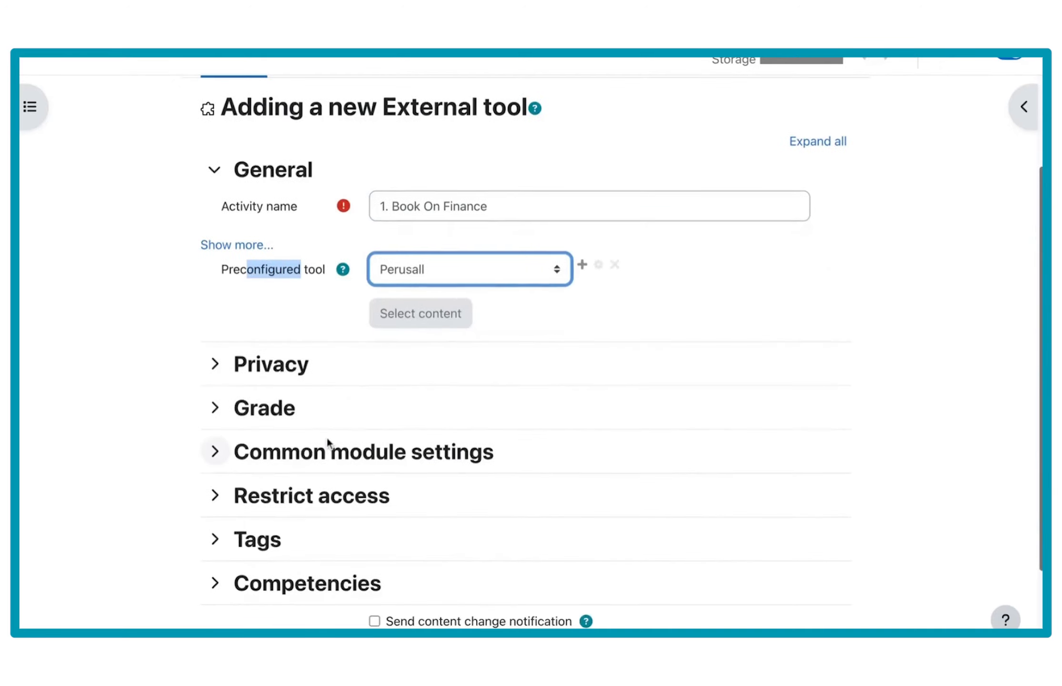
click(217, 323)
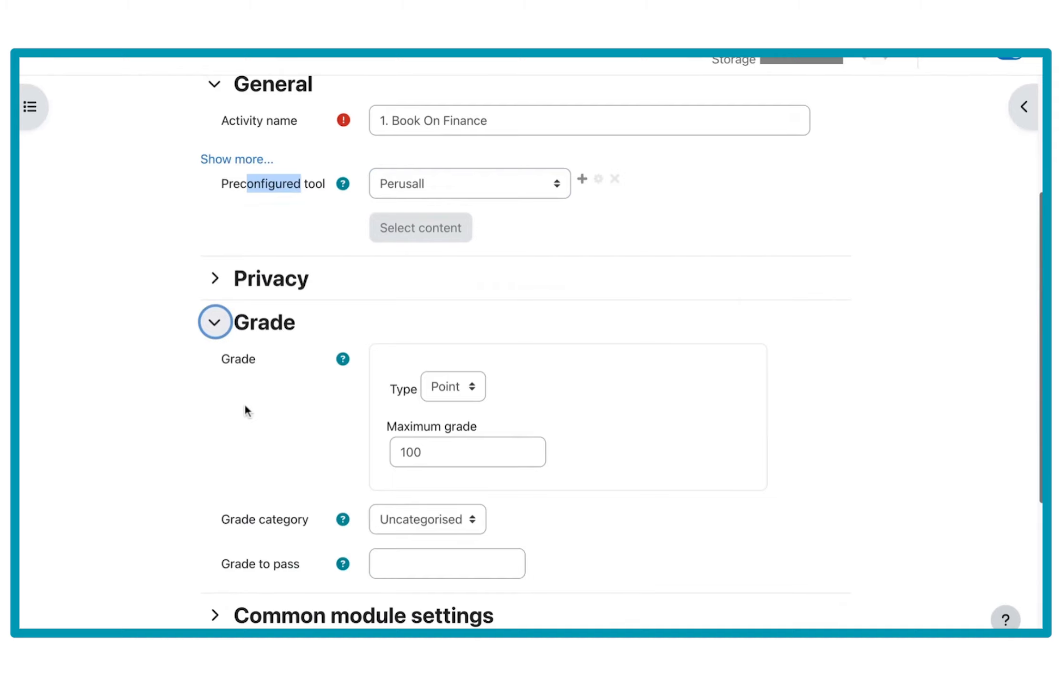
click(435, 456)
key(BackSpace)
key(BackSpace)
key(BackSpace)
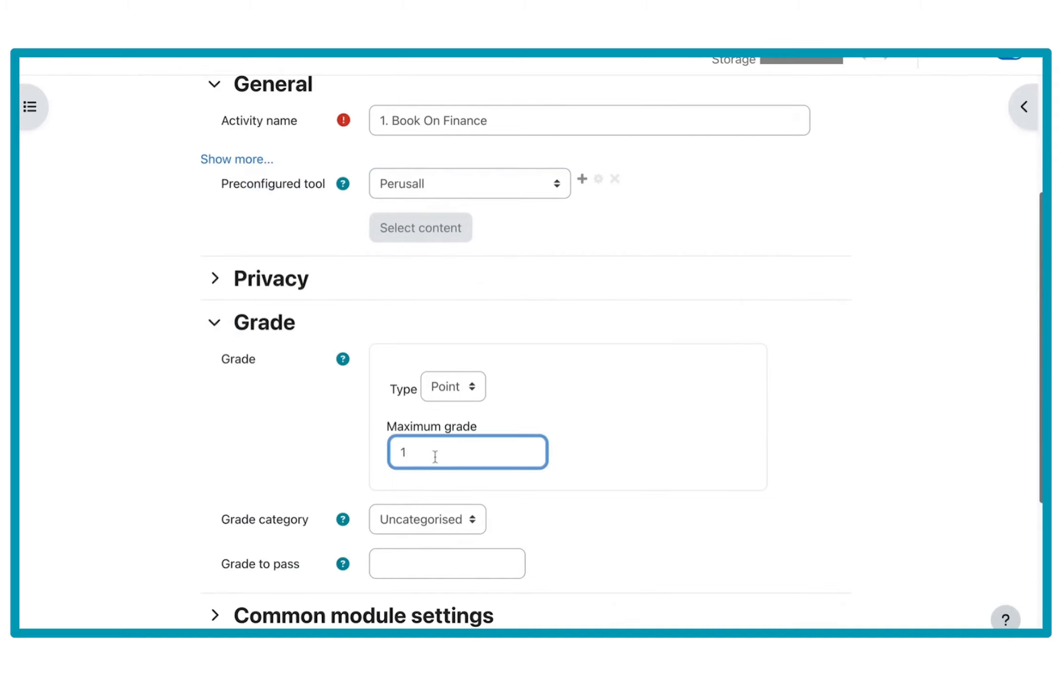
text(3)
click(280, 411)
scroll(280, 410, down, 5)
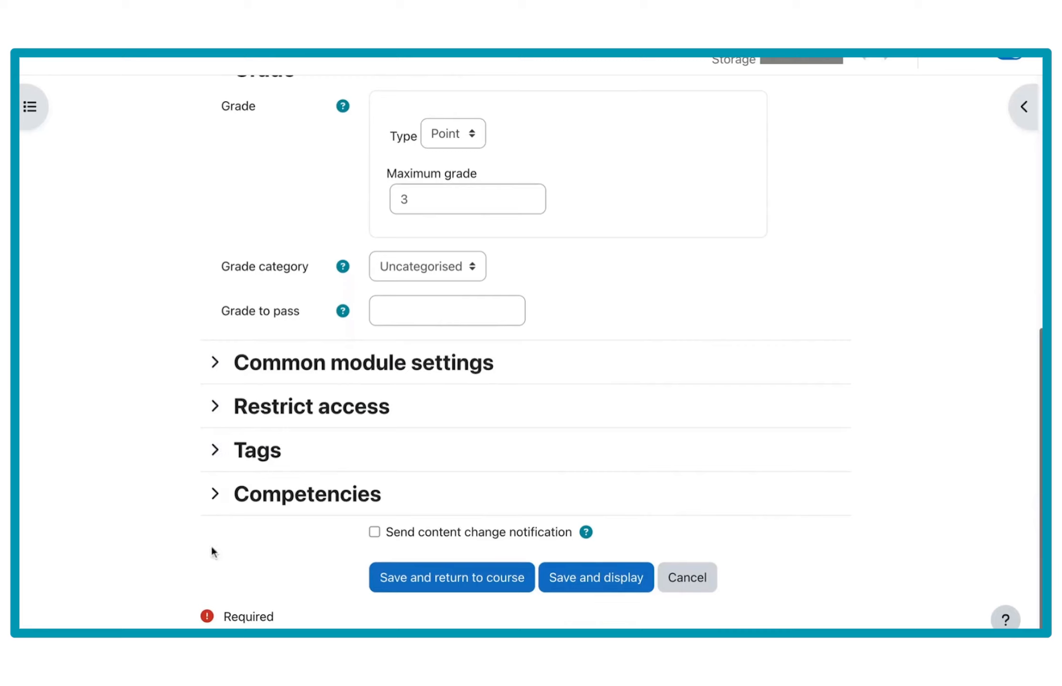
click(619, 586)
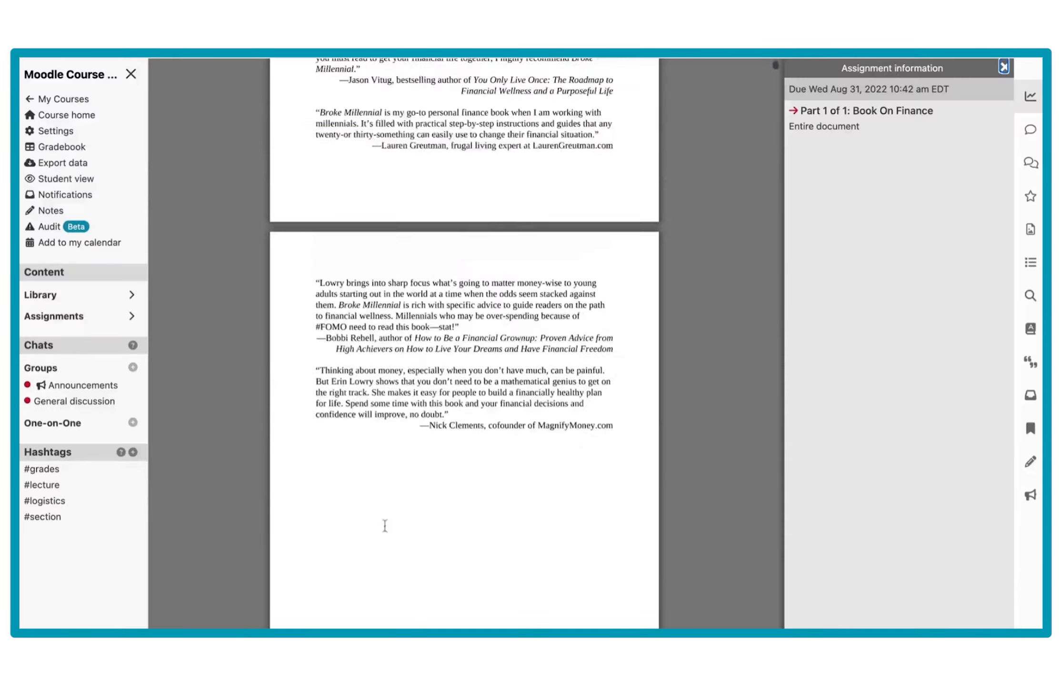
scroll(384, 524, up, 5)
scroll(385, 524, down, 5)
scroll(385, 524, down, 10)
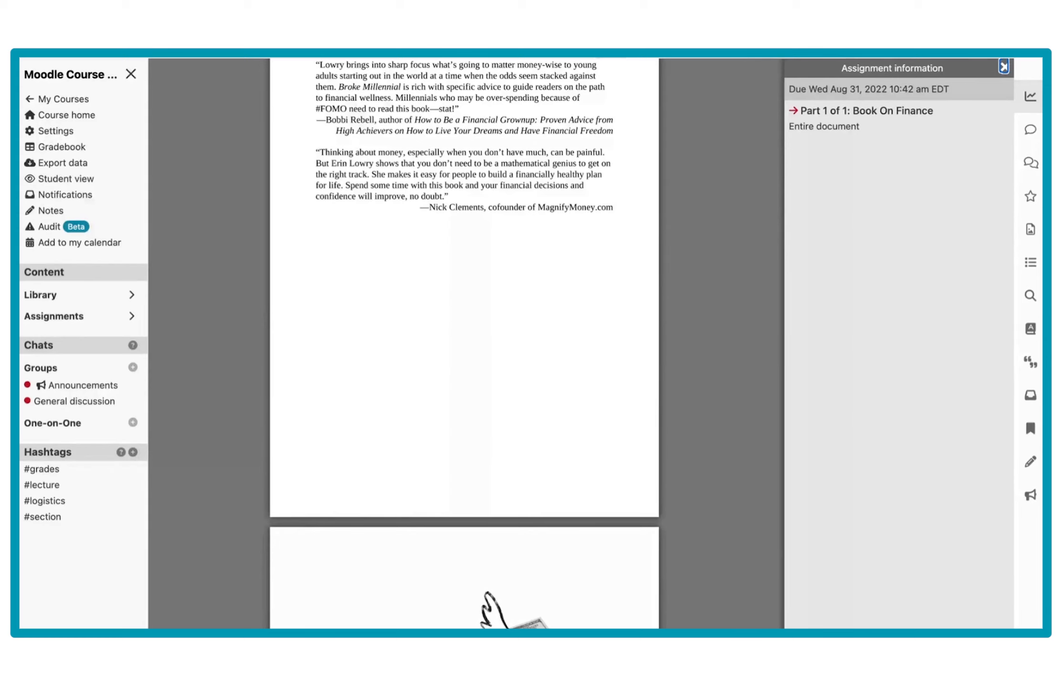
scroll(447, 450, up, 4)
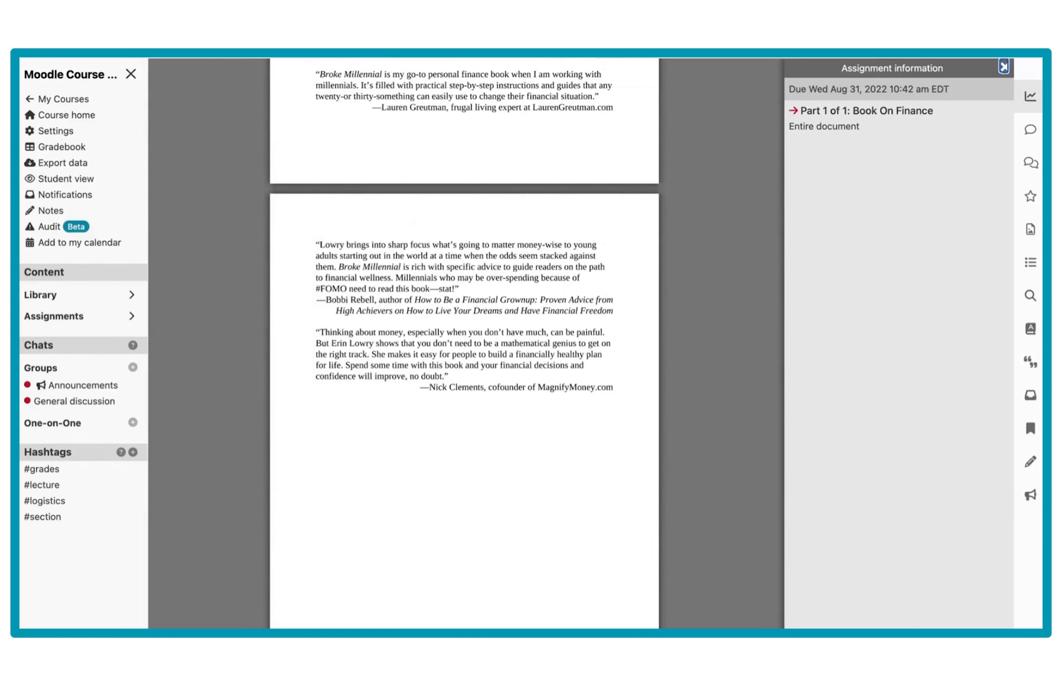
scroll(379, 381, up, 5)
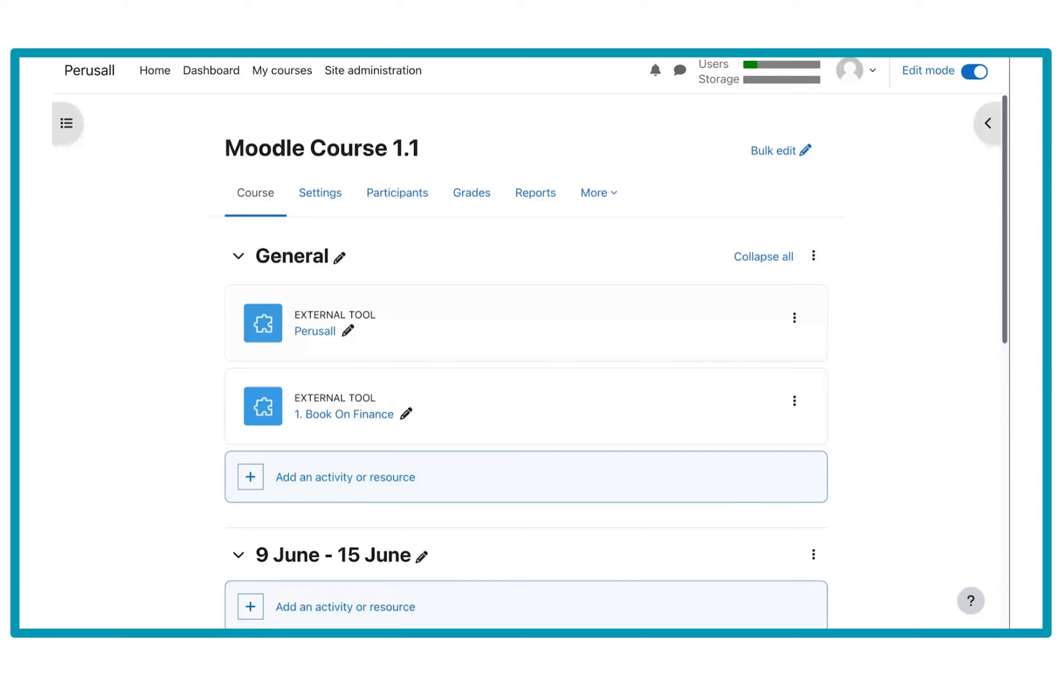
Delete the "1. Book On Finance" external tool activity from the Moodle course's General section.
click(794, 400)
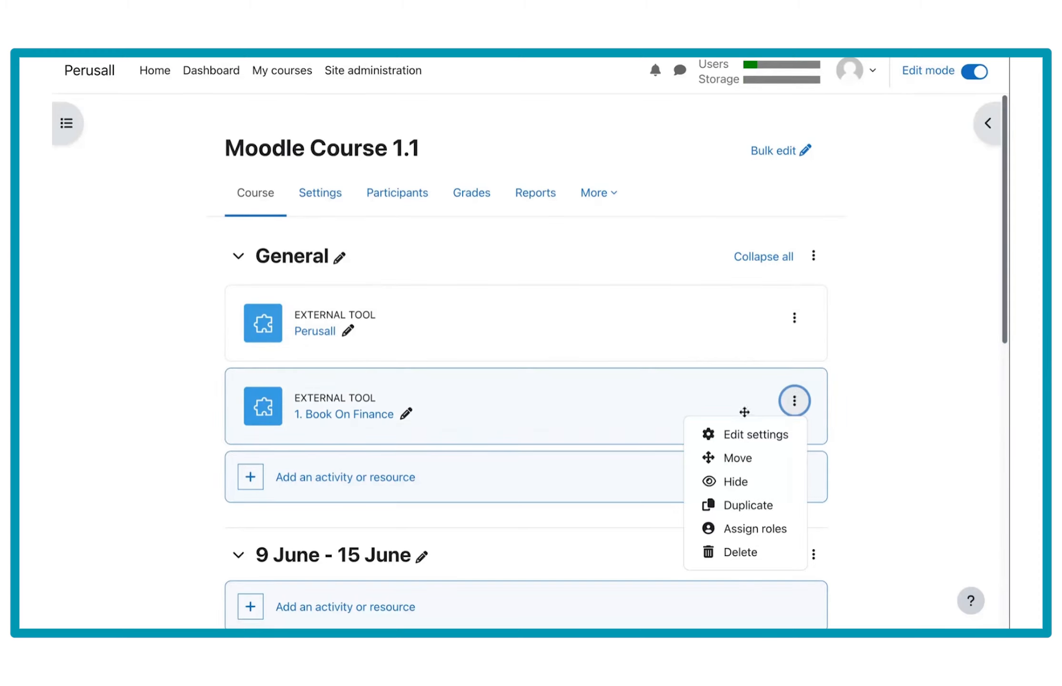
click(752, 552)
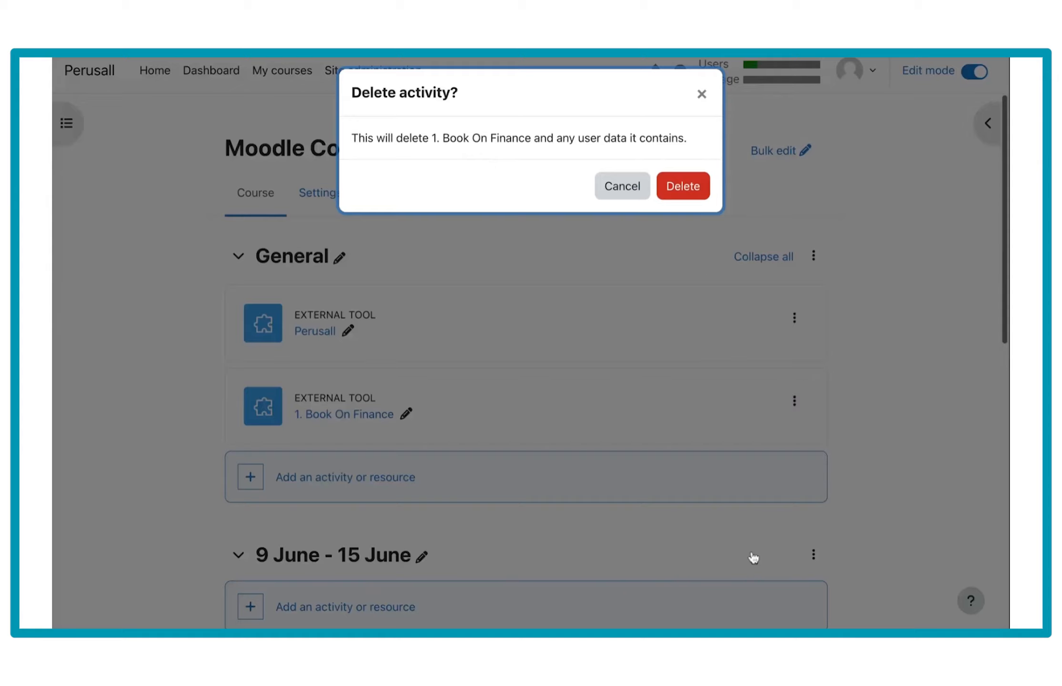
click(694, 186)
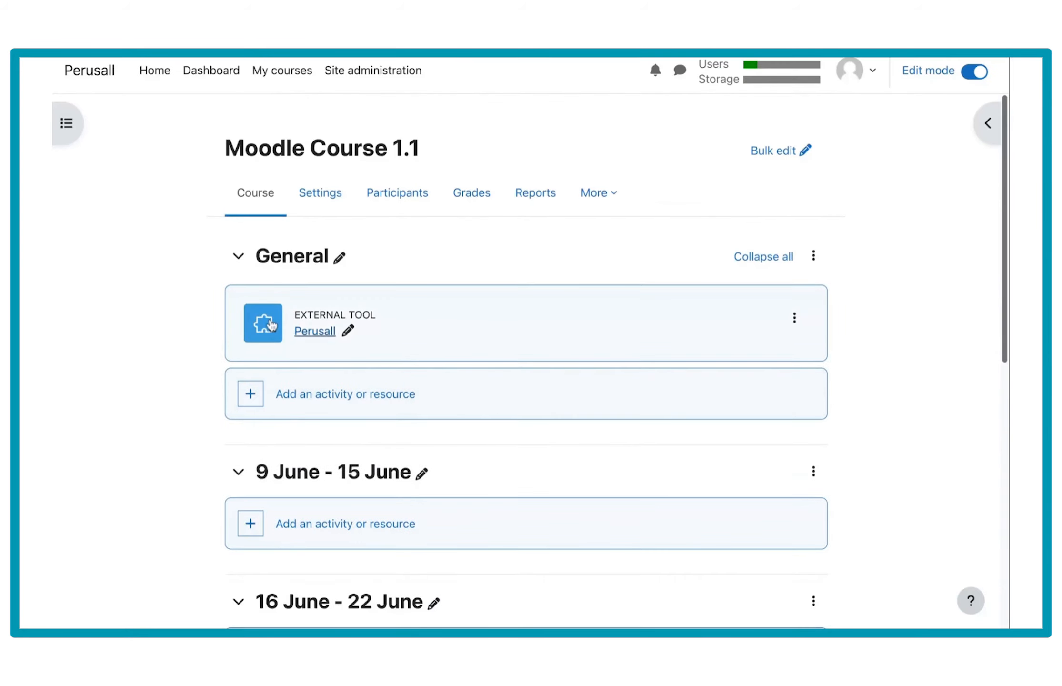